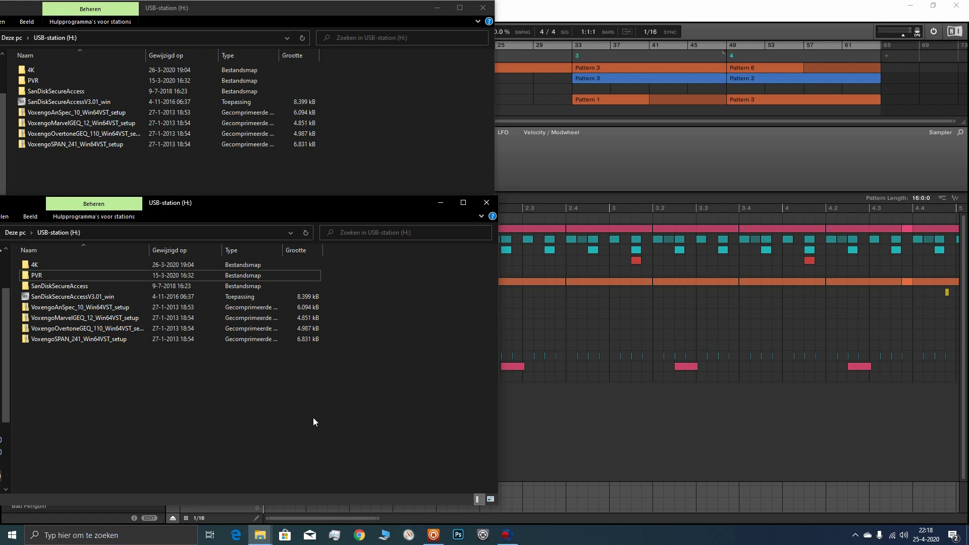
- Create a new folder named 'NON NI VST 64' on USB-station (H:)
right_click(167, 395)
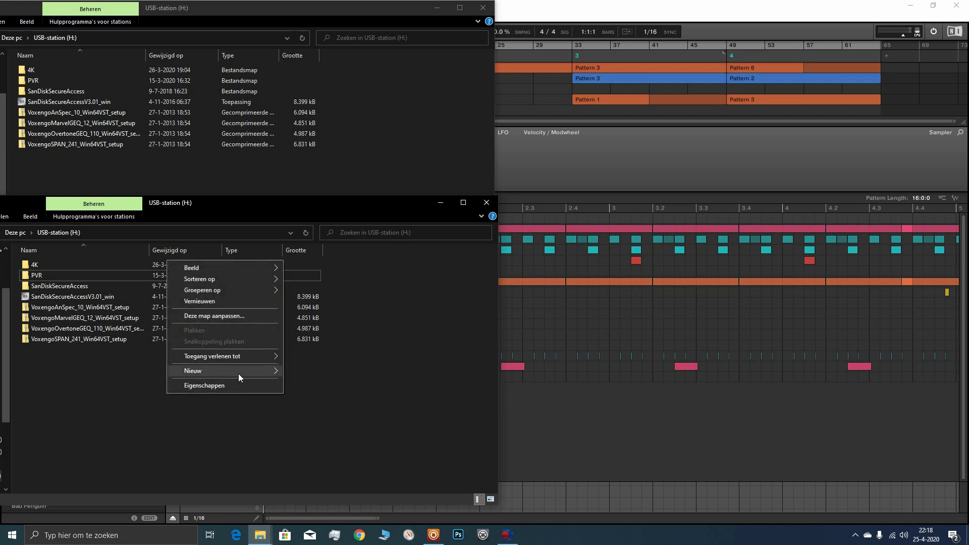
left_click(301, 372)
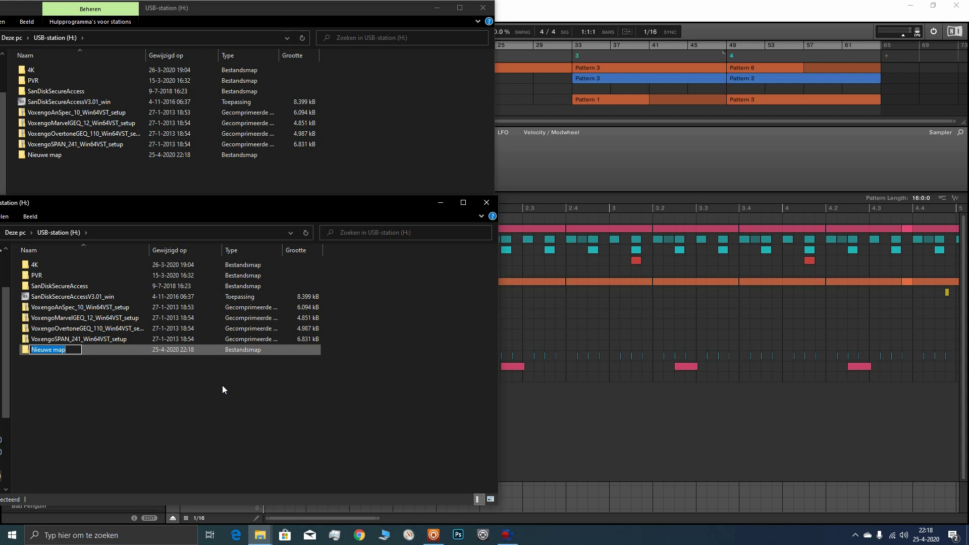
type("NON NI VST 64")
key("Return")
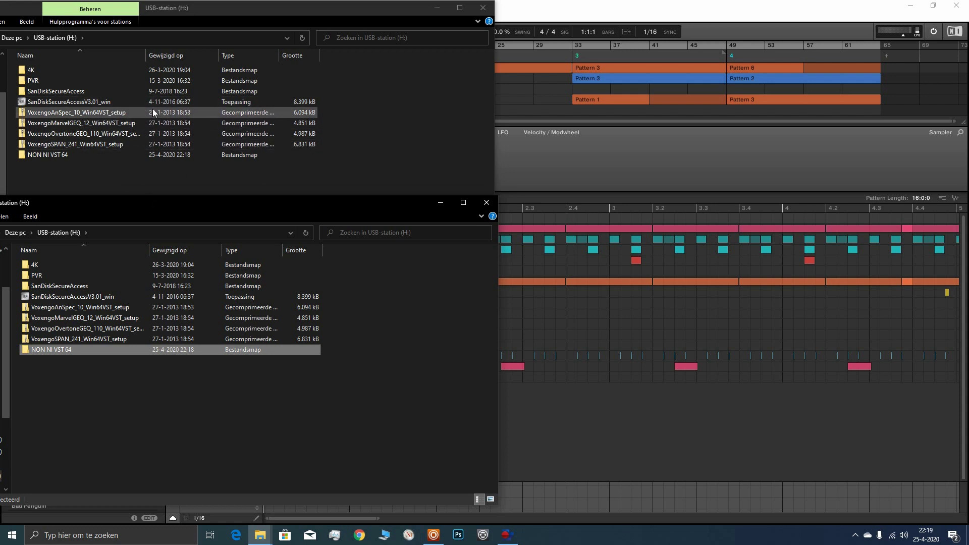
- Copy AnSpec.dll from the VoxengoAnSpec_10_Win64VST_setup zip into the NON NI VST 64 folder
double_click(117, 114)
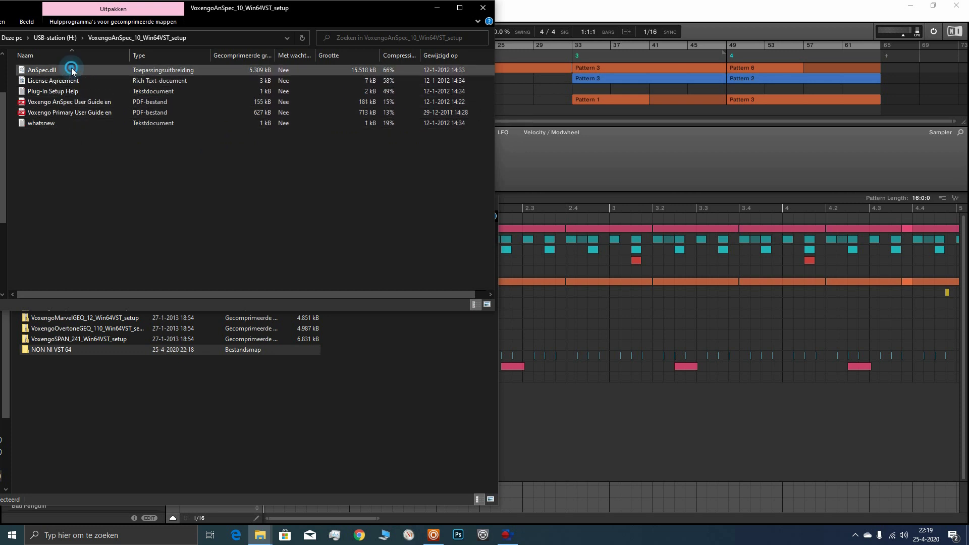
left_click_drag(74, 68, 81, 351)
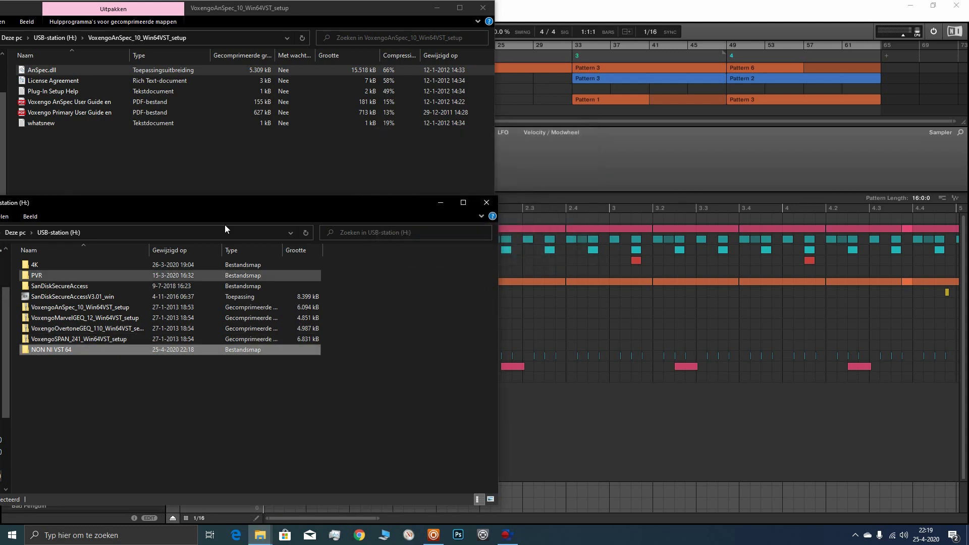
- Add H:\NON NI VST 64\ to the Plug-ins Locations list in Maschine's Preferences
left_click(606, 11)
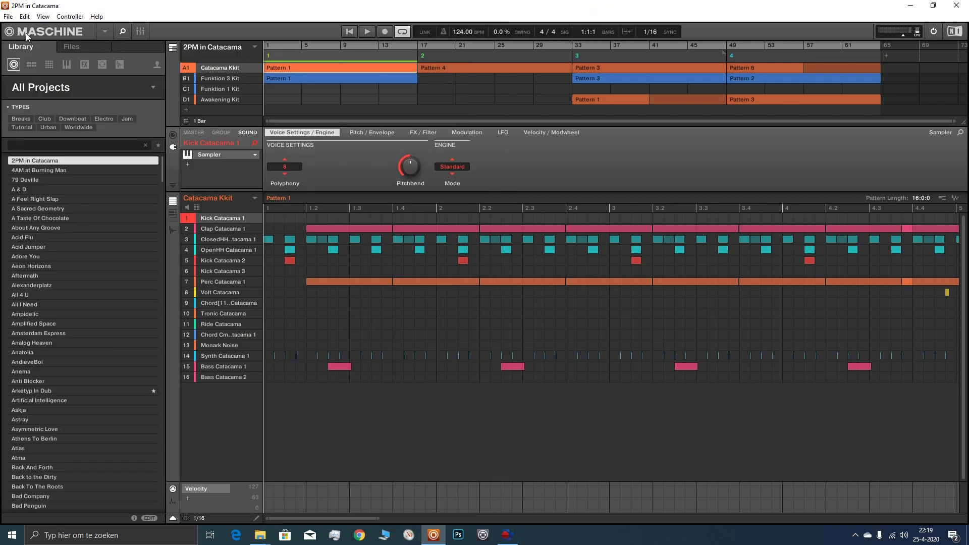
left_click(8, 16)
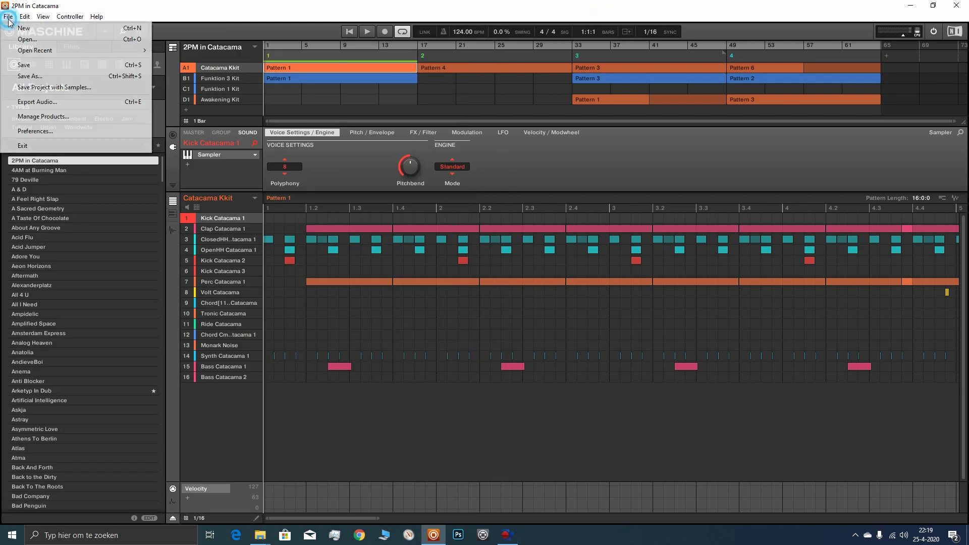
left_click(42, 133)
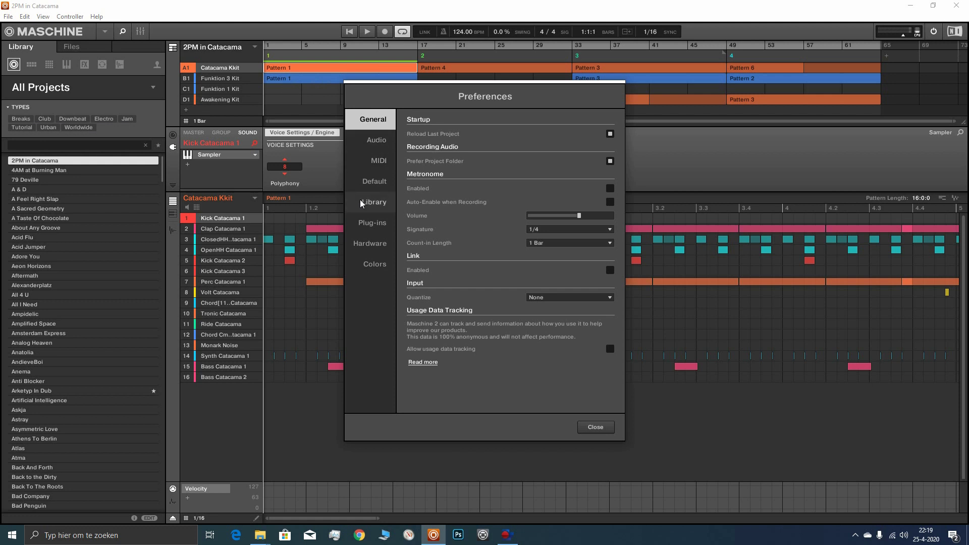
left_click(358, 222)
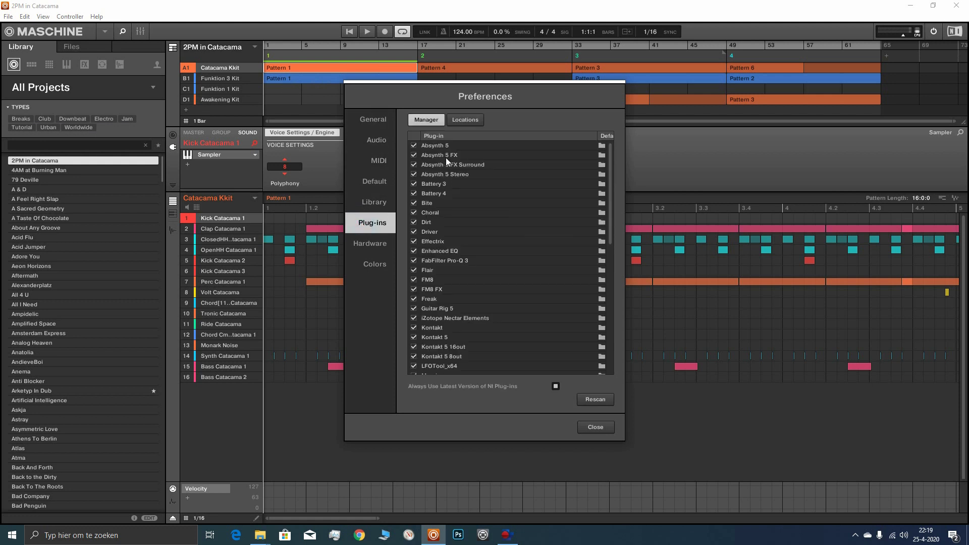
left_click(463, 121)
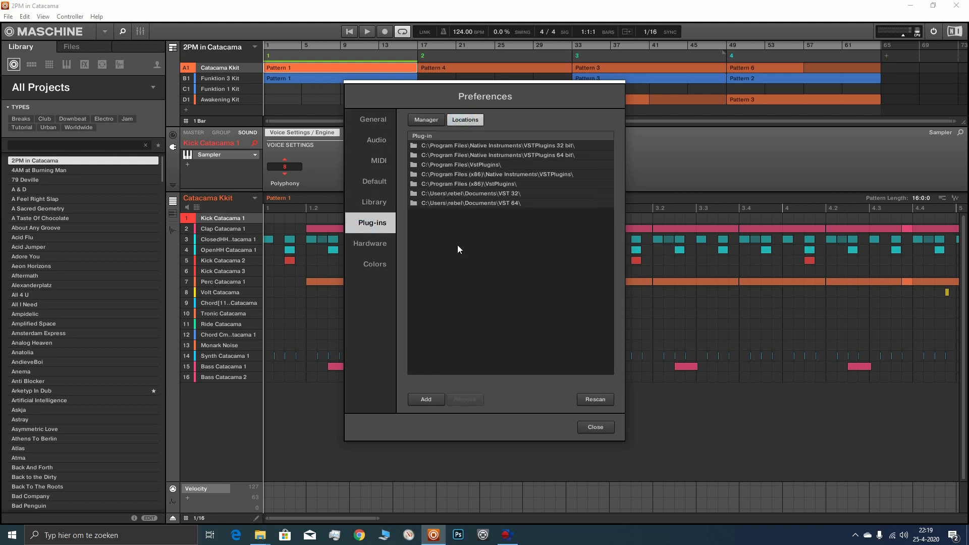
left_click(428, 399)
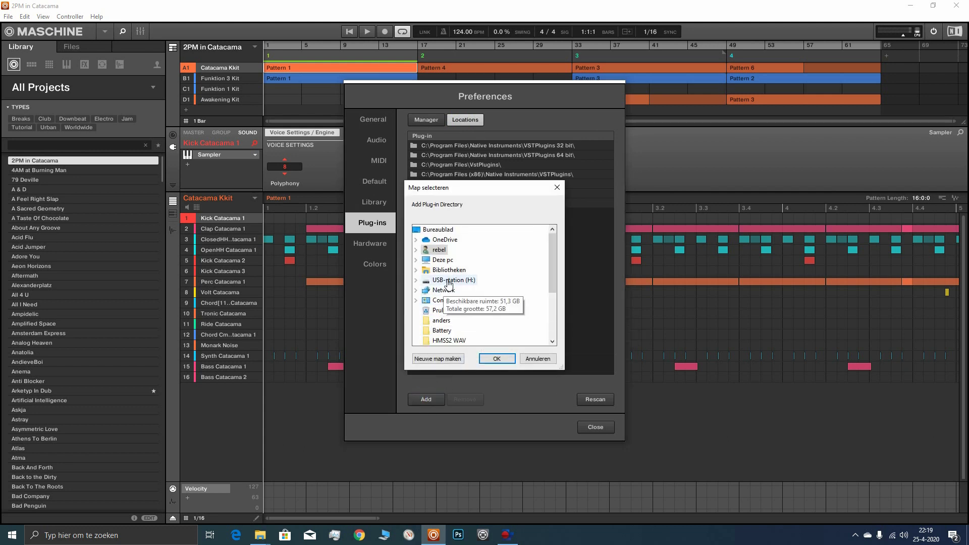
left_click(449, 281)
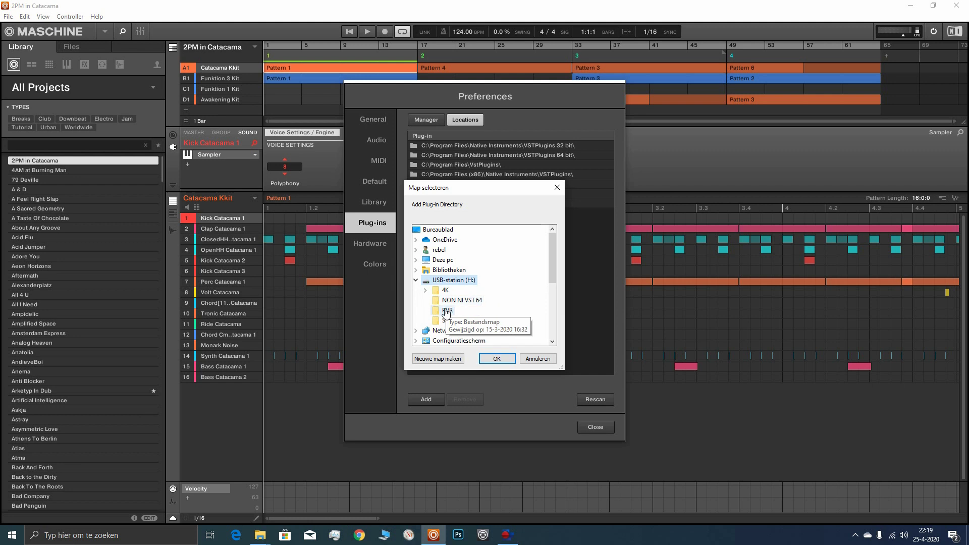
left_click(454, 302)
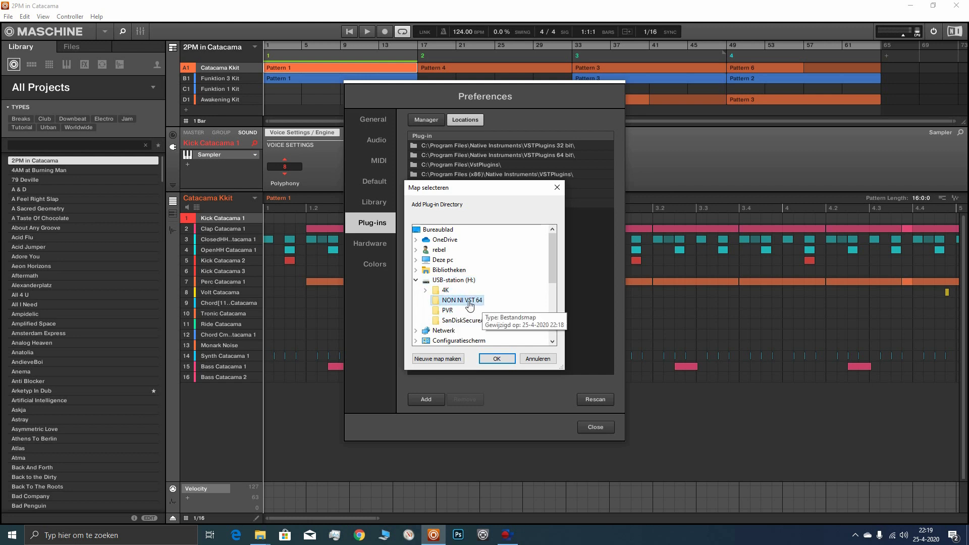
left_click(498, 358)
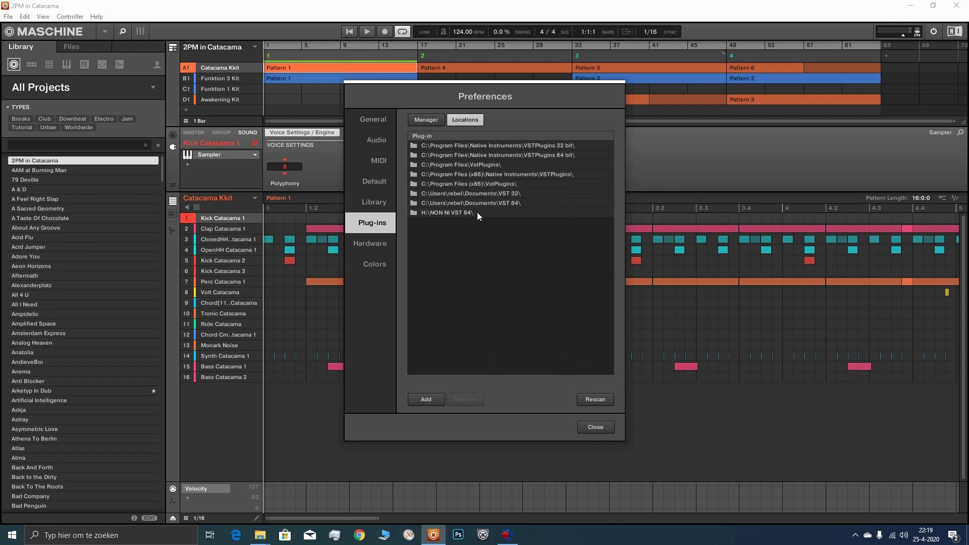
- Rescan all plug-in locations and wait for the Scan Plug-ins progress to finish
left_click(590, 399)
- Close Preferences and select the empty Sound 11 in the Awakening Kit group
left_click(603, 427)
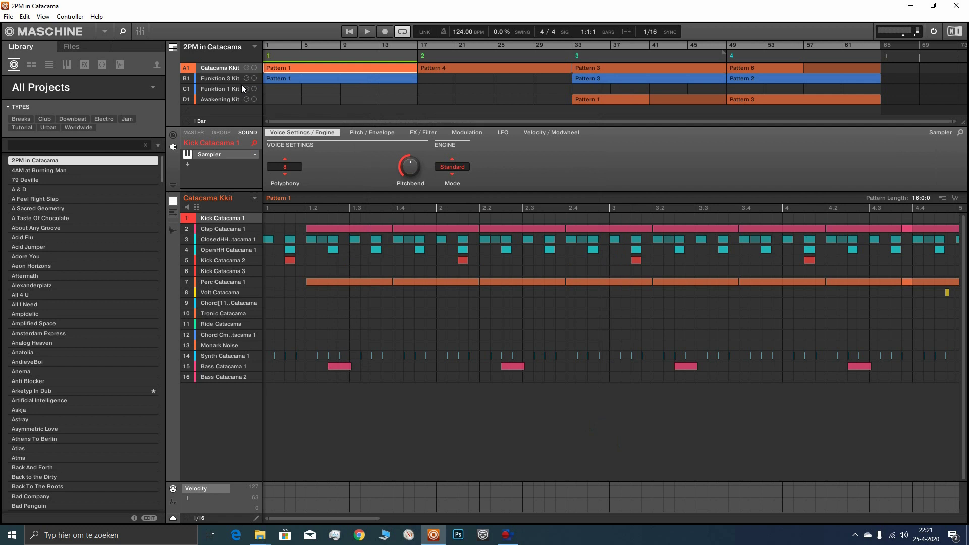
left_click(202, 99)
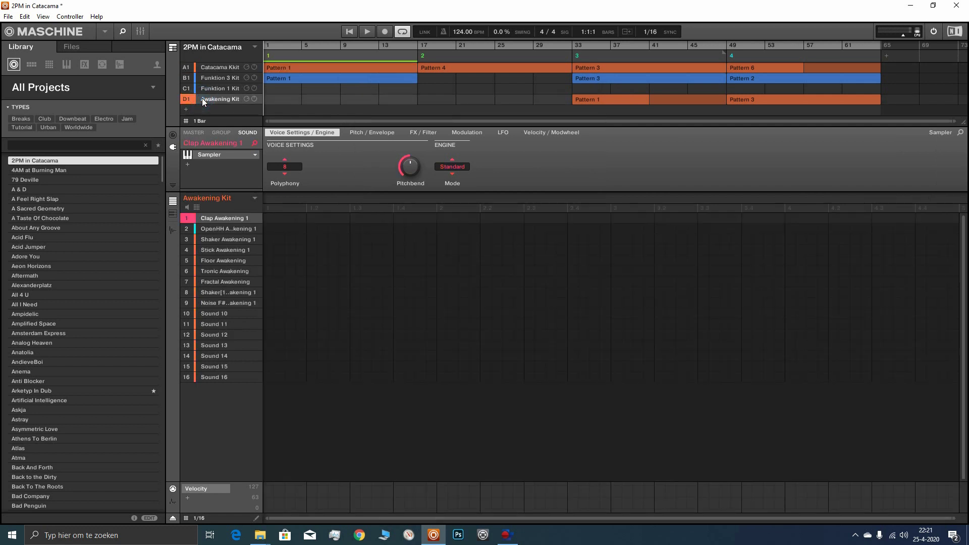
left_click(223, 230)
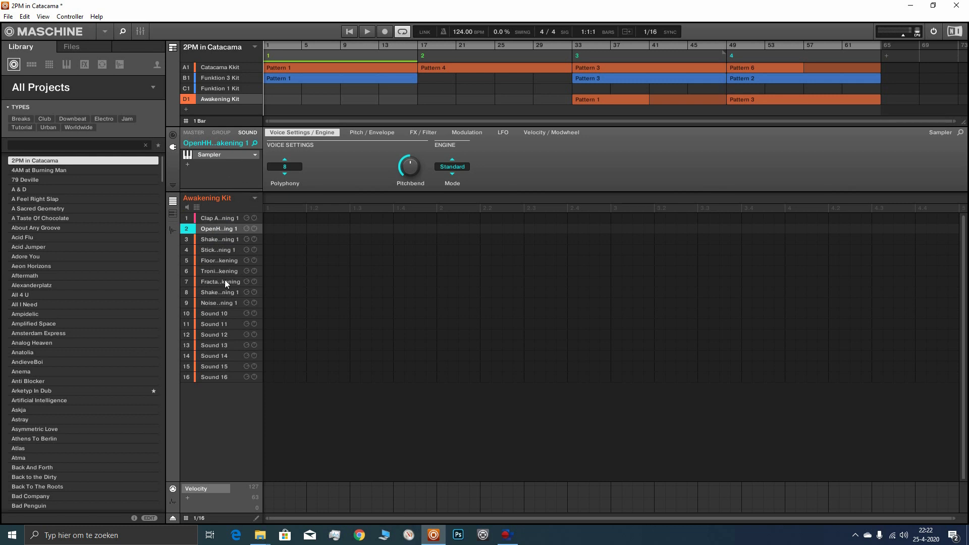
left_click(217, 324)
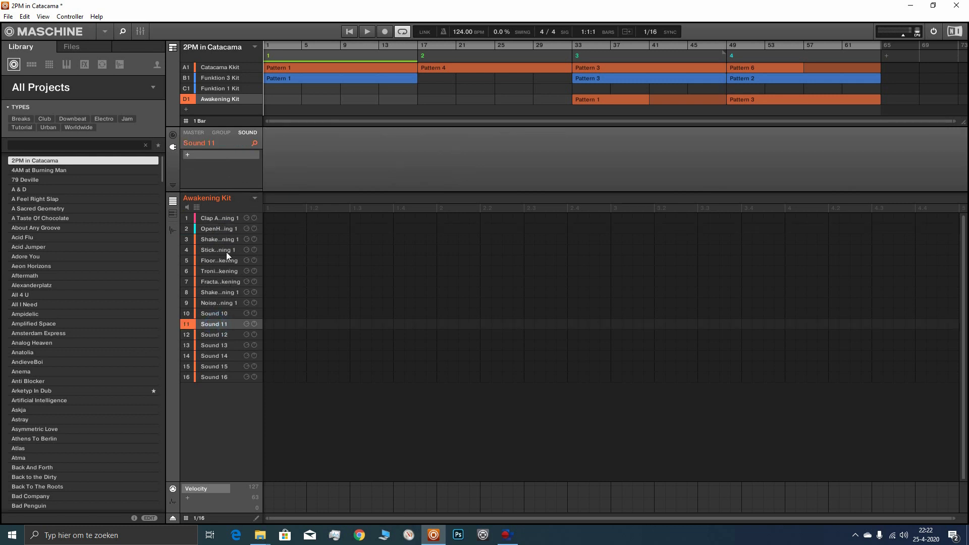
- Load Voxengo AnSpec as an insert plug-in on Sound 11
left_click(201, 153)
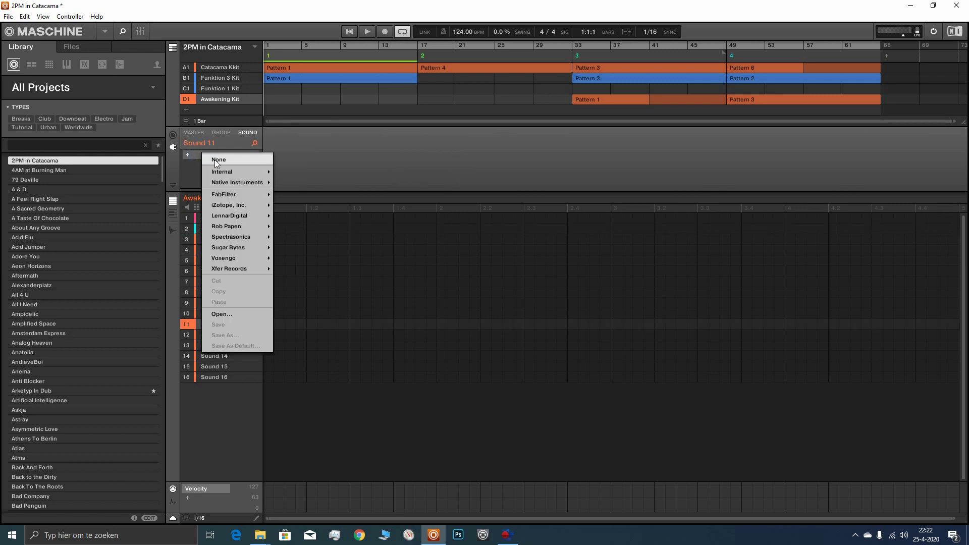
mouse_move(224, 197)
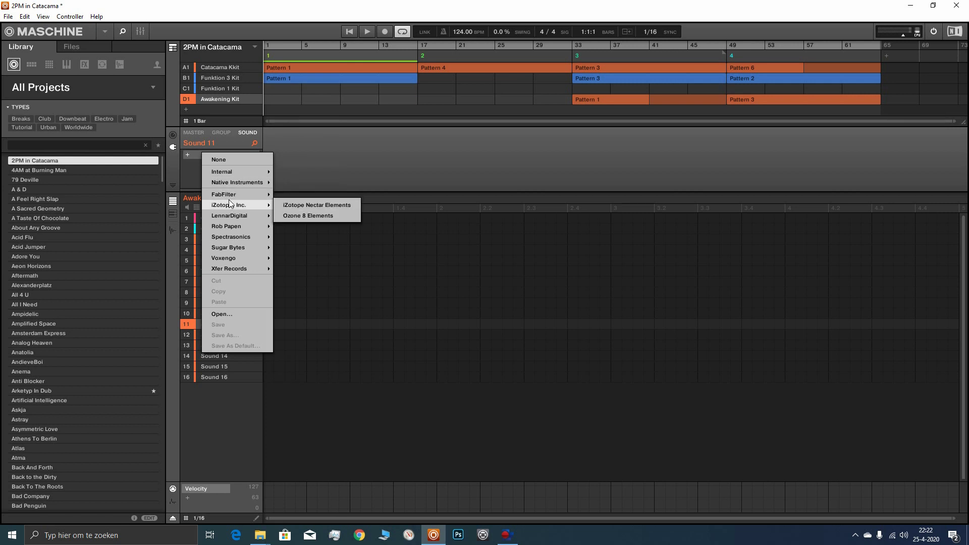
mouse_move(244, 258)
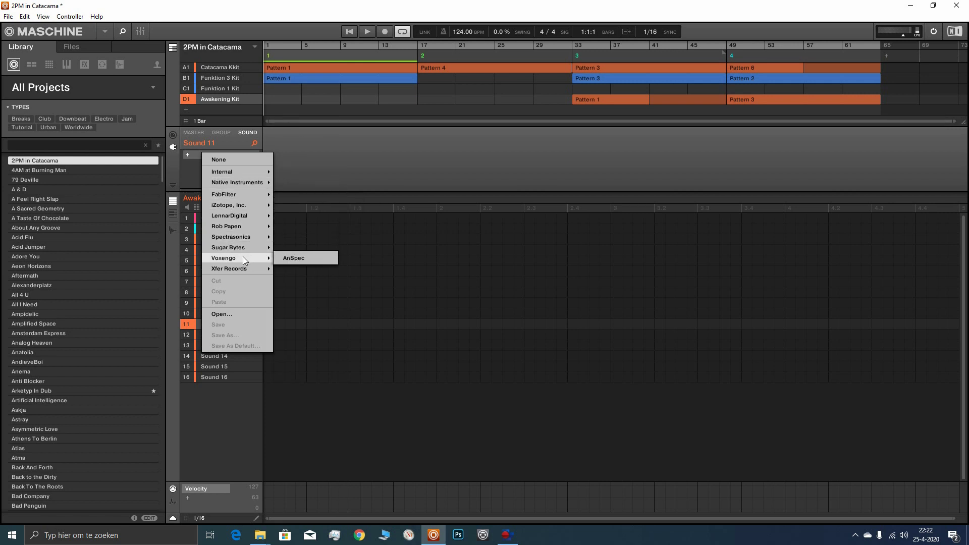
left_click(292, 258)
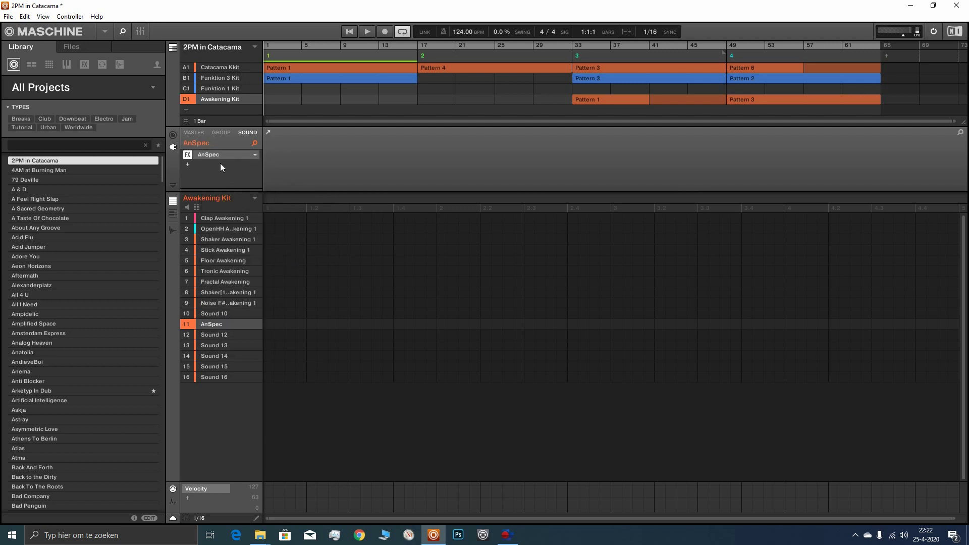
- Open the AnSpec window, move it off Maschine's left panels, then close it
left_click(218, 153)
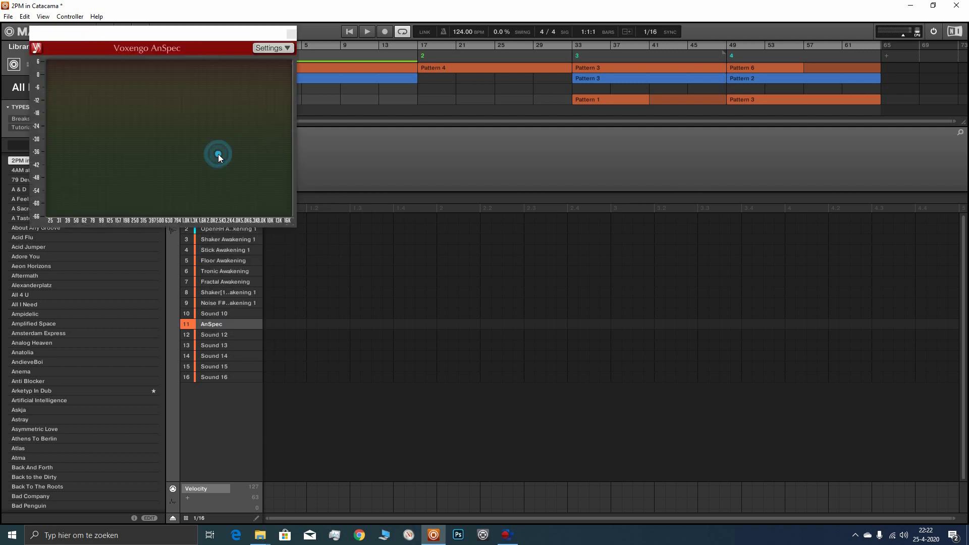
left_click(191, 32)
left_click_drag(198, 34, 460, 73)
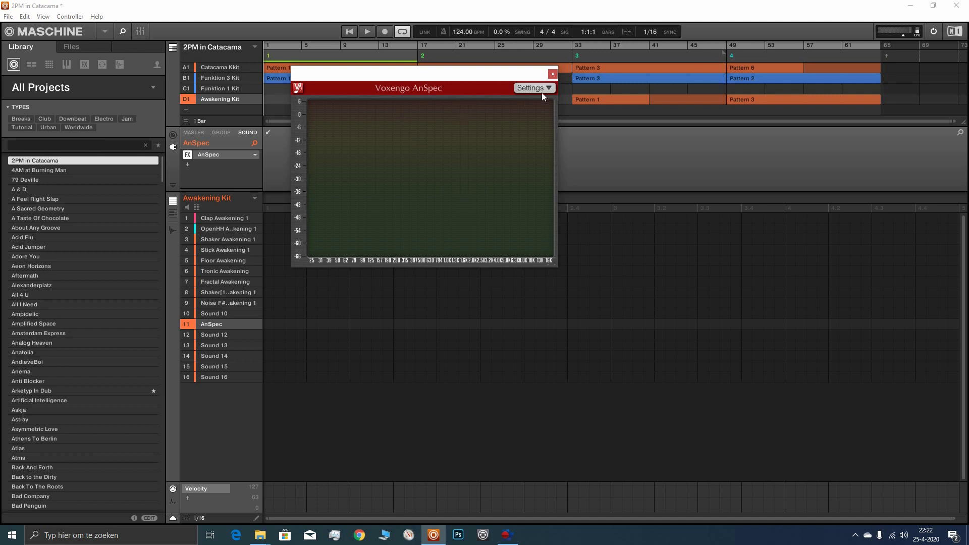
left_click(553, 74)
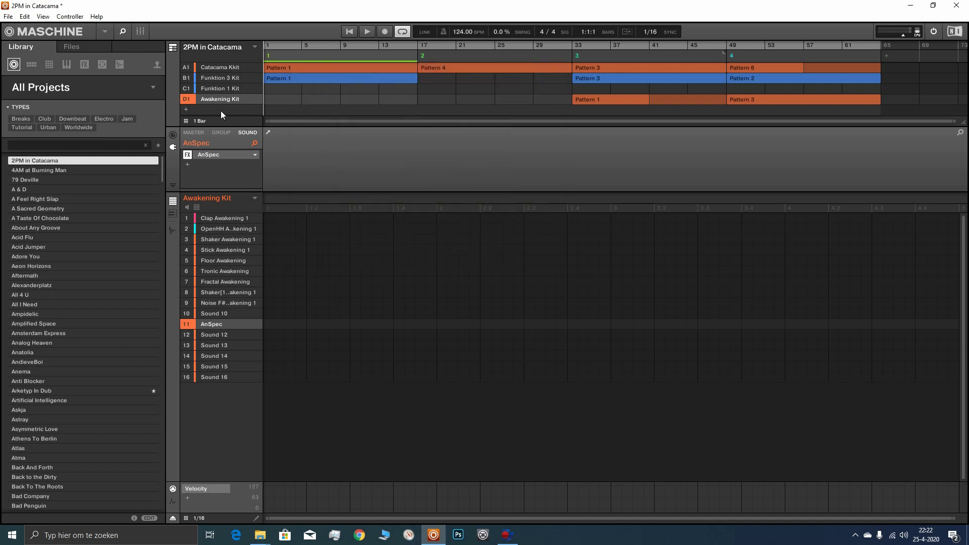
- Load Voxengo AnSpec as a group effect on the Catacama Kkit group after Perform FX
left_click(214, 67)
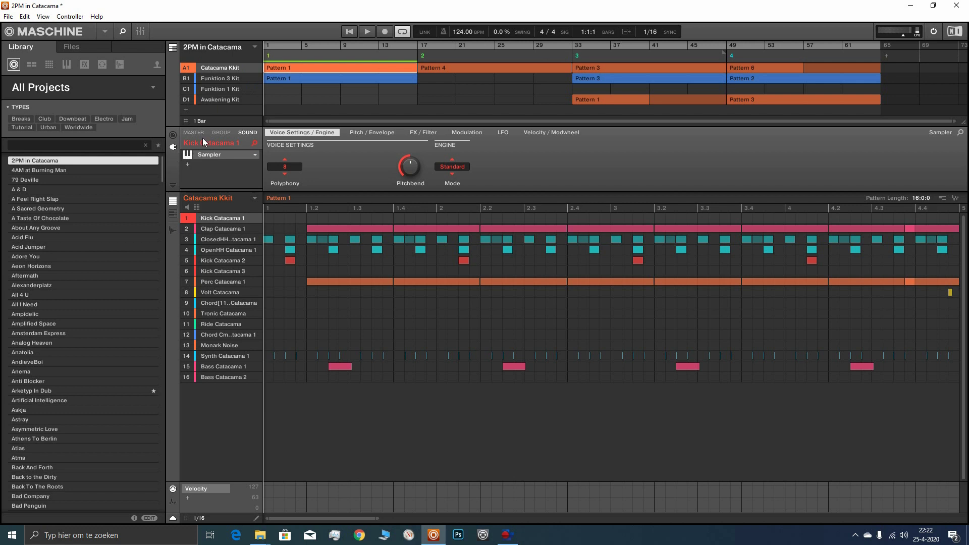
left_click(220, 132)
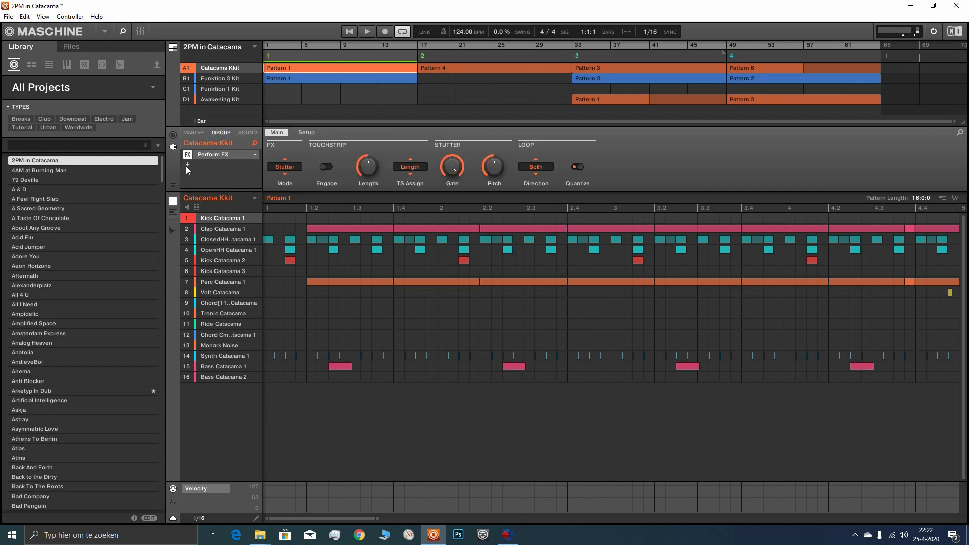
left_click(187, 165)
mouse_move(211, 221)
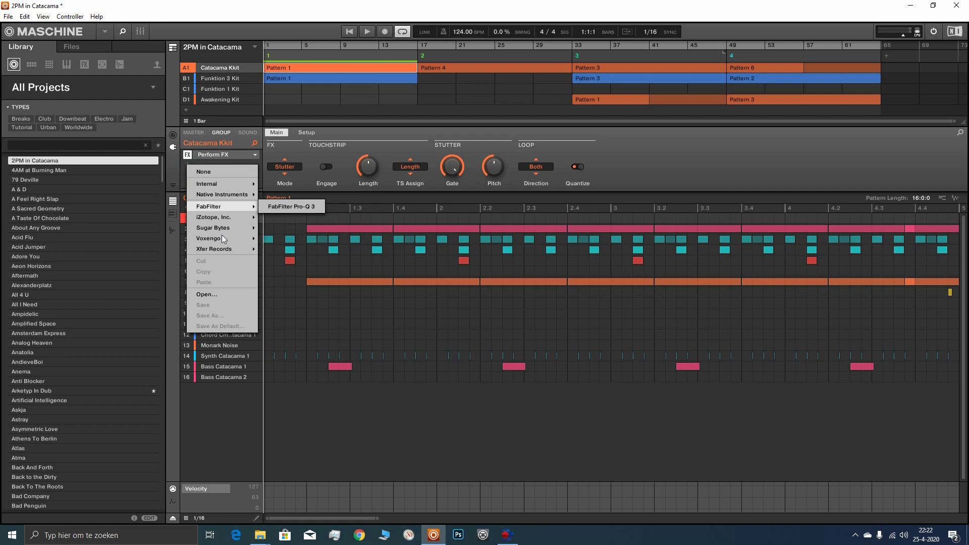
mouse_move(222, 238)
left_click(283, 241)
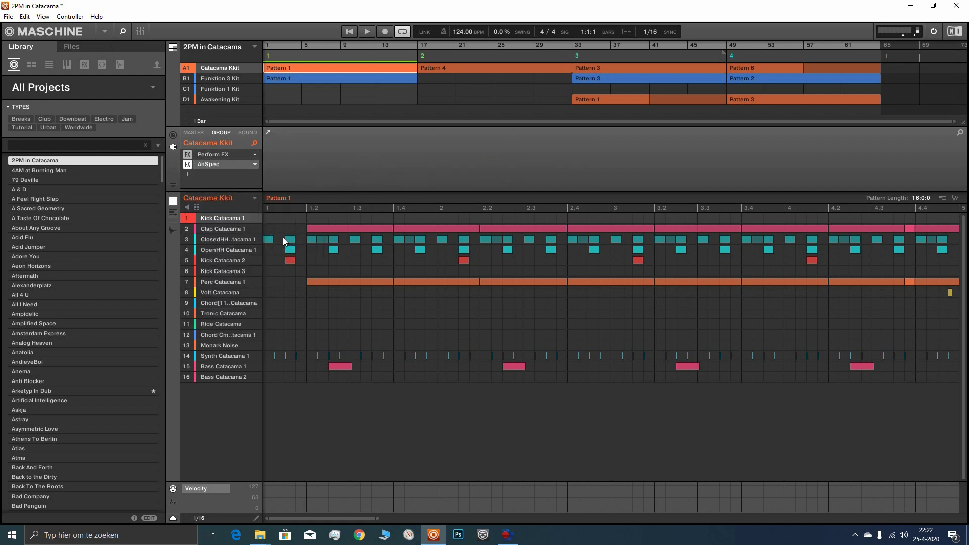
- Open the group's AnSpec window and play, then stop, the pattern to view its spectrum
left_click(219, 167)
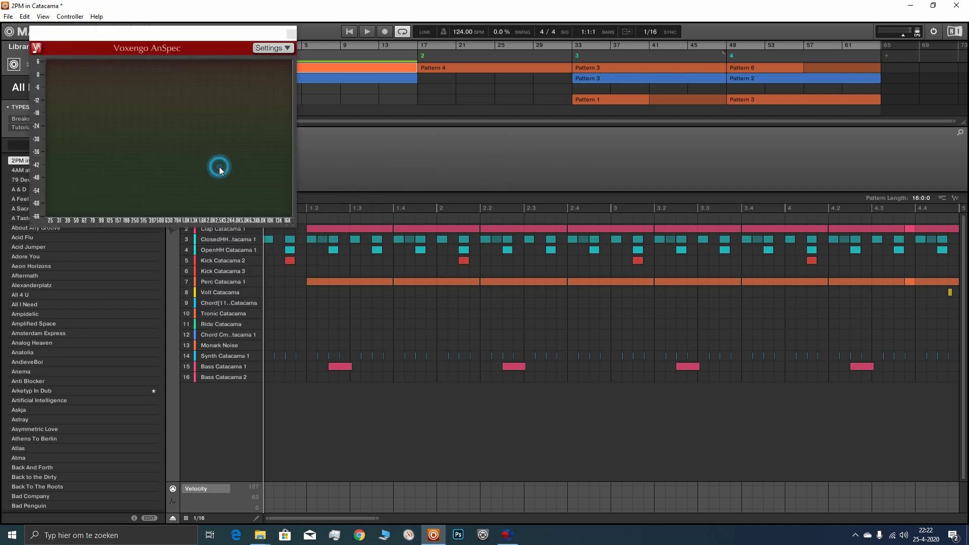
left_click(365, 30)
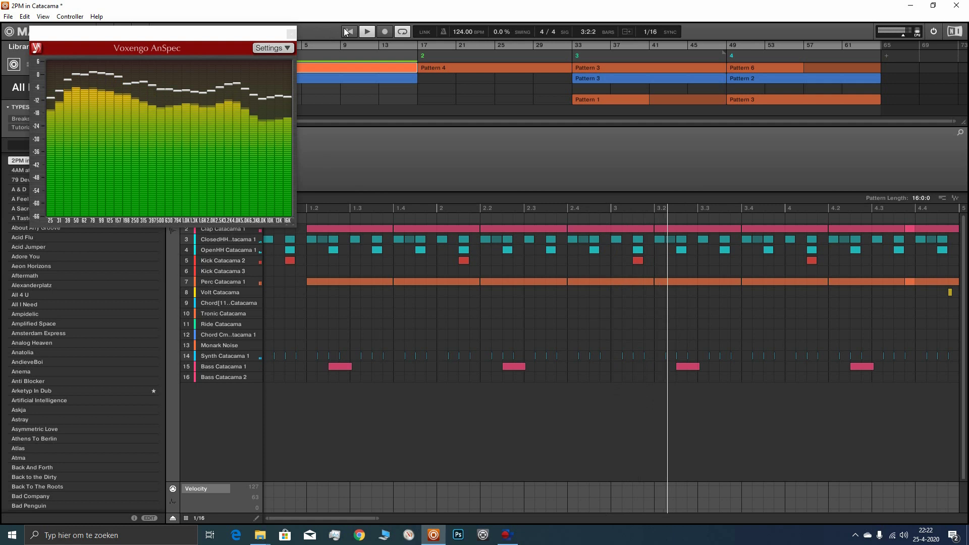
left_click(370, 31)
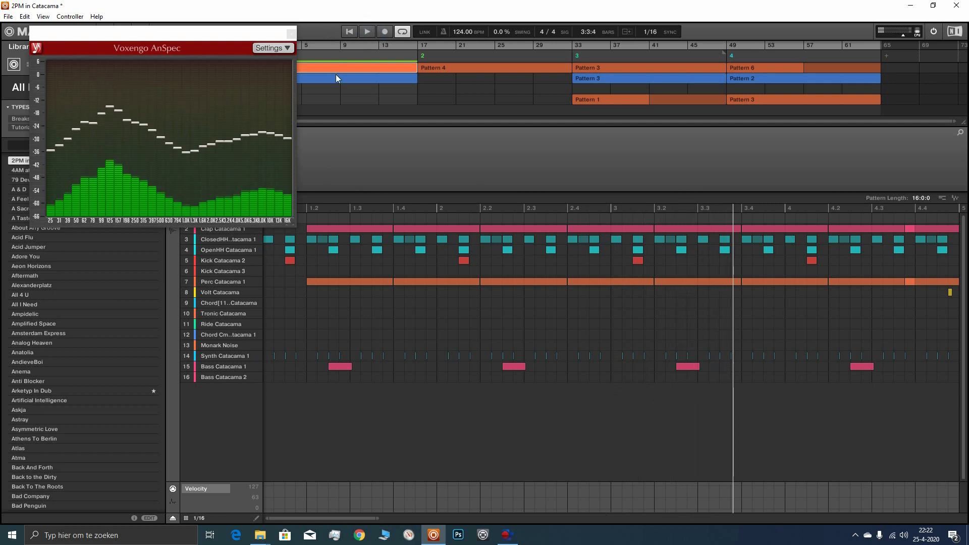